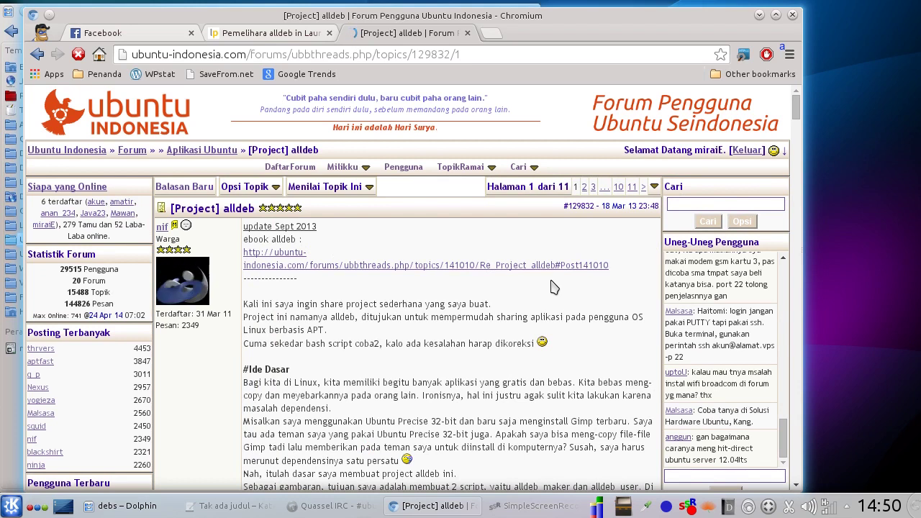
- Open the "Alldeb-installer next" archive from the "Pemelihara alldeb" team's page on Launchpad
left_click(262, 33)
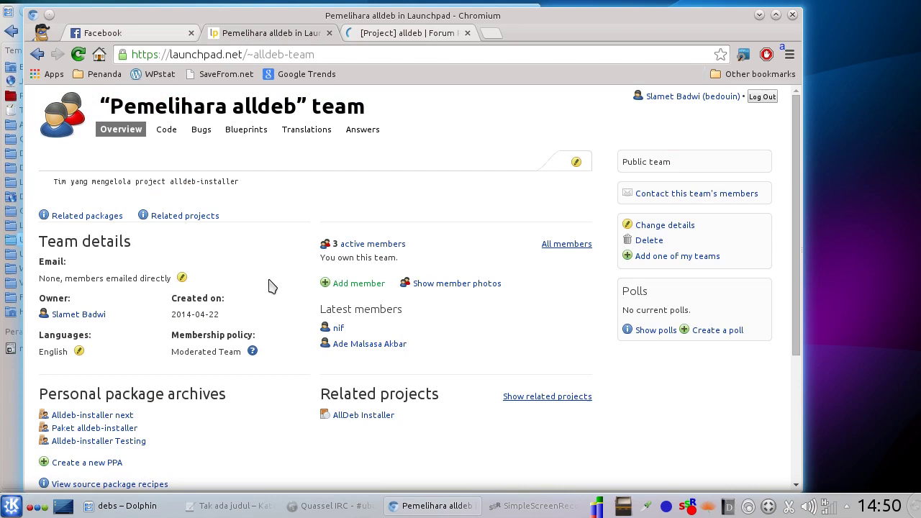
scroll(272, 289, "down", 4)
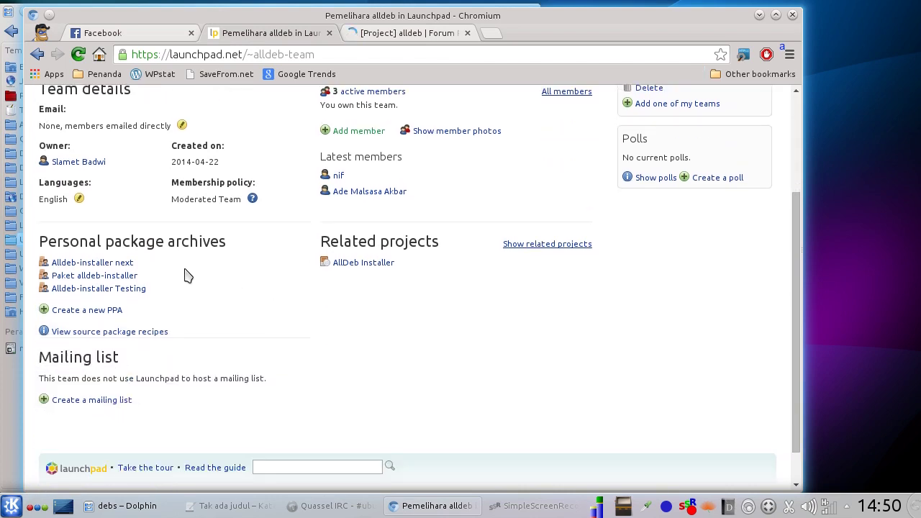
left_click(123, 264)
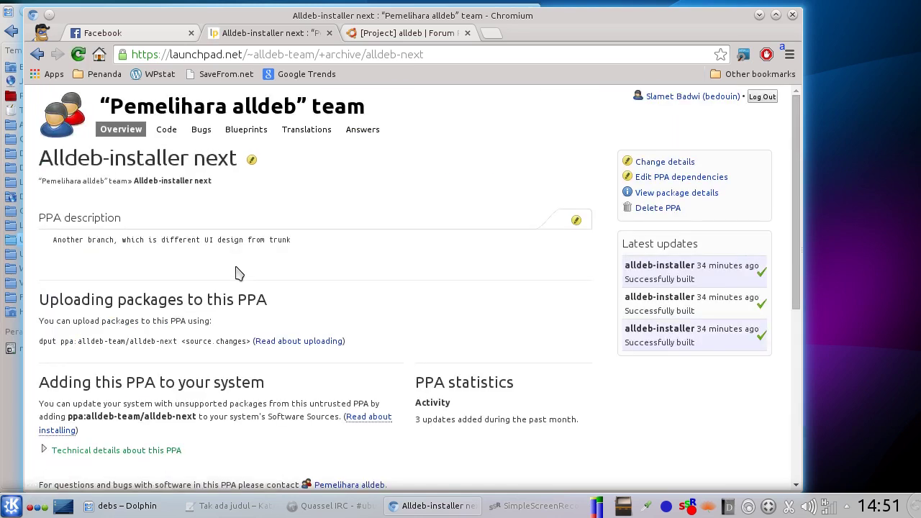
- Look through the archive page and highlight the ppa:alldeb-team/alldeb-next address in the instructions for adding the PPA
scroll(420, 251, "down", 8)
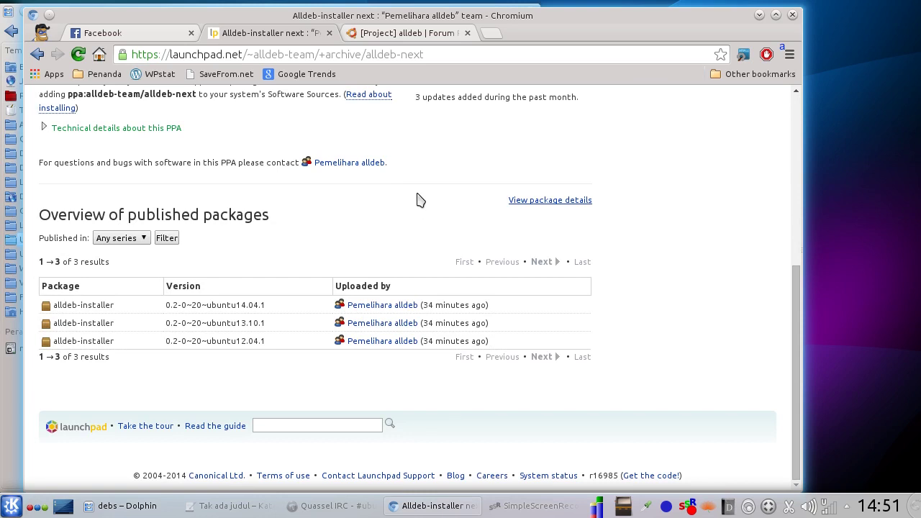
scroll(420, 200, "up", 2)
left_click_drag(69, 172, 197, 171)
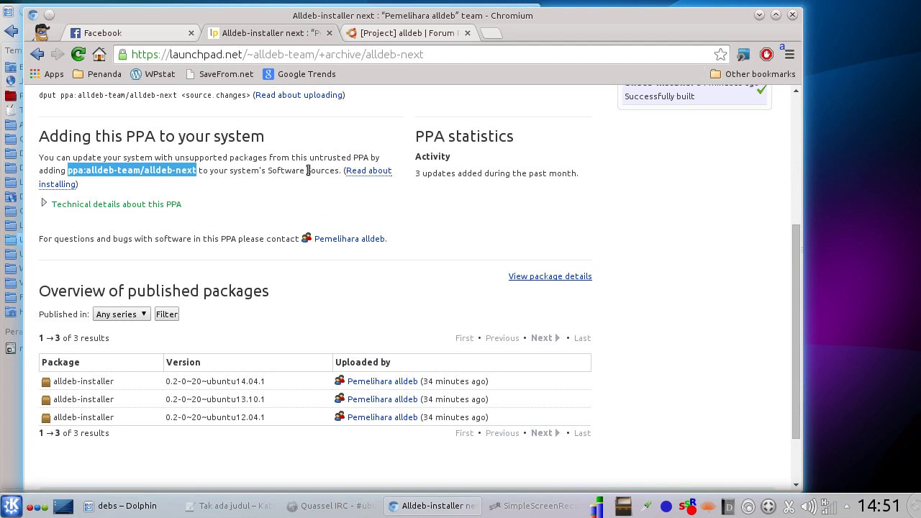
left_click(308, 171)
- Open the archive's package details and expand the alldeb-installer 0.2-0~20~ubuntu12.04.1 entry to examine its package files
left_click(530, 279)
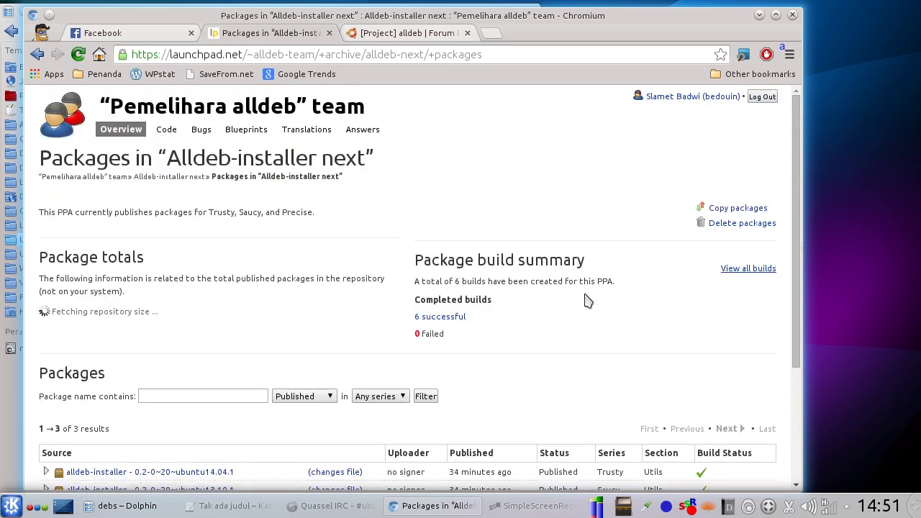
scroll(581, 323, "down", 5)
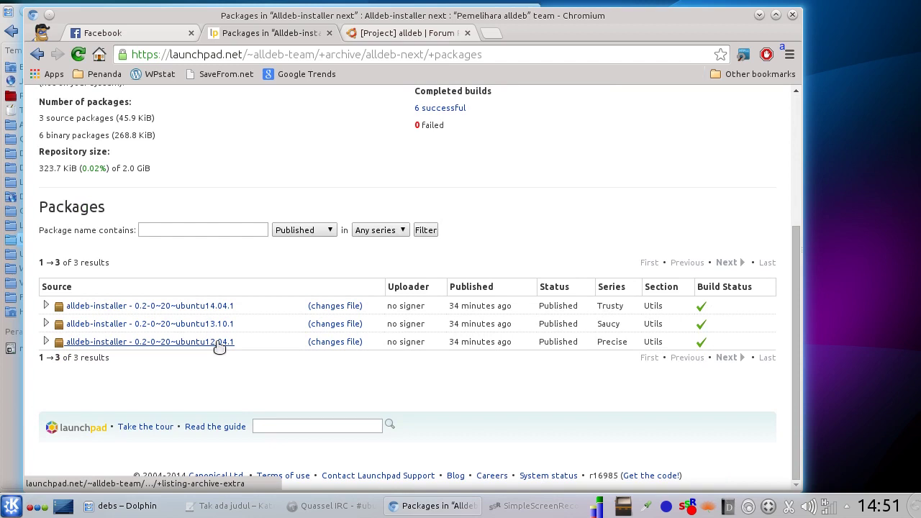
left_click(220, 345)
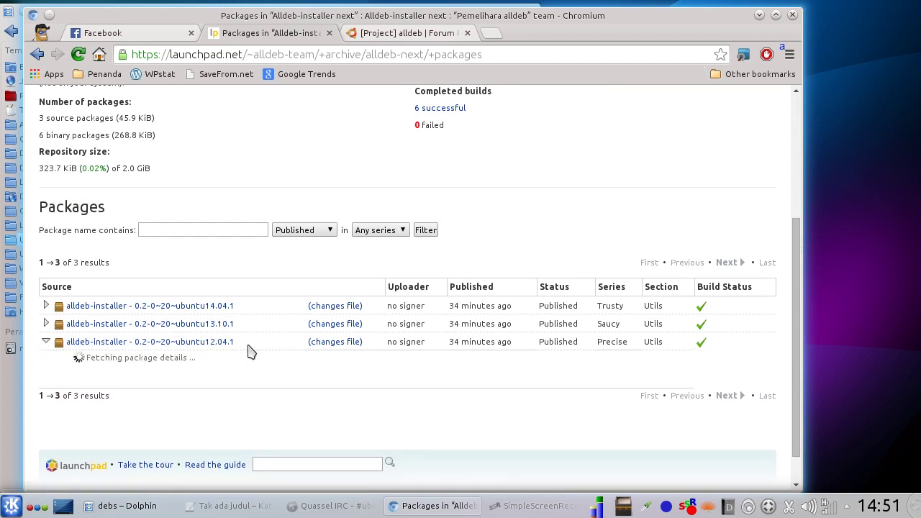
scroll(248, 351, "down", 5)
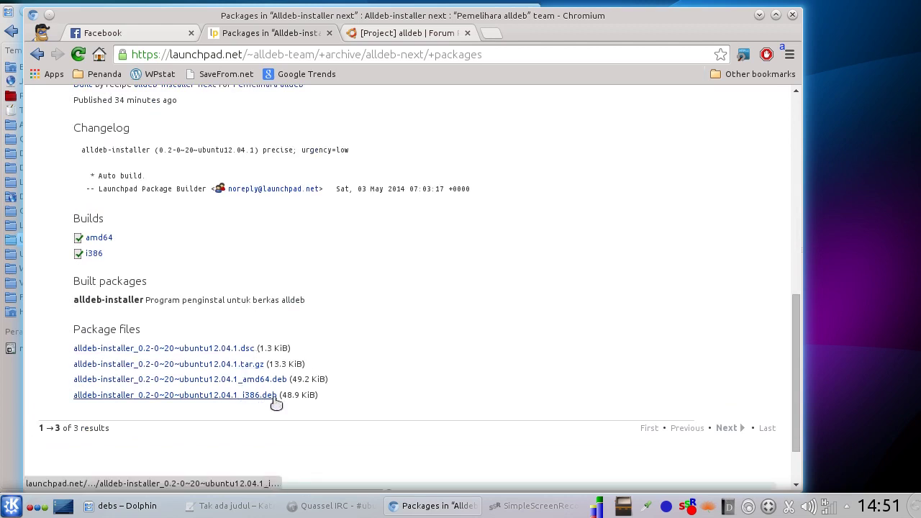
scroll(187, 401, "up", 5)
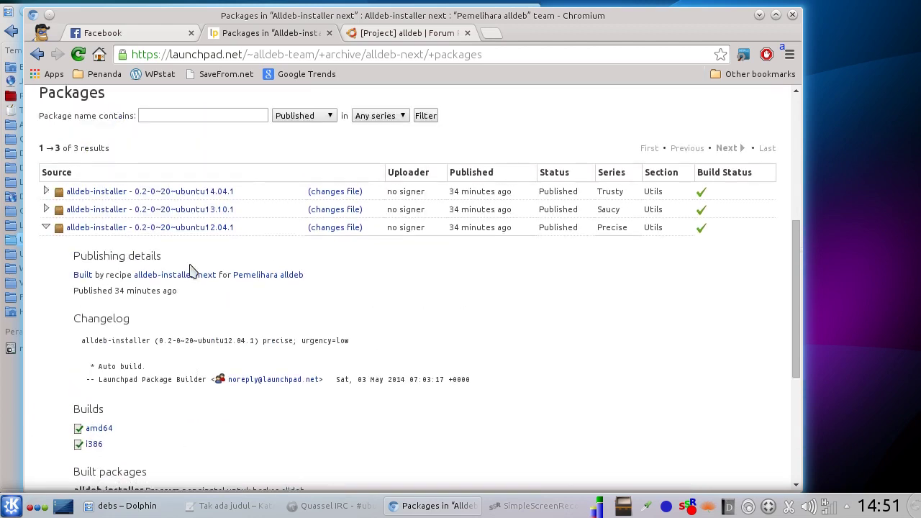
- Expand the ubuntu14.04.1 entry and download alldeb-installer_0.2-0~20~ubuntu14.04.1_i386.deb into the debs folder of Ubuntu-id
left_click(200, 193)
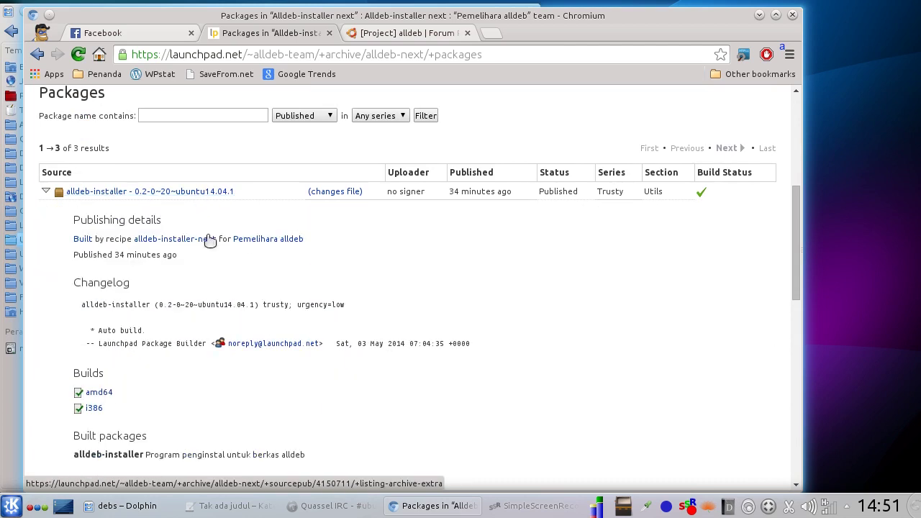
scroll(209, 243, "down", 4)
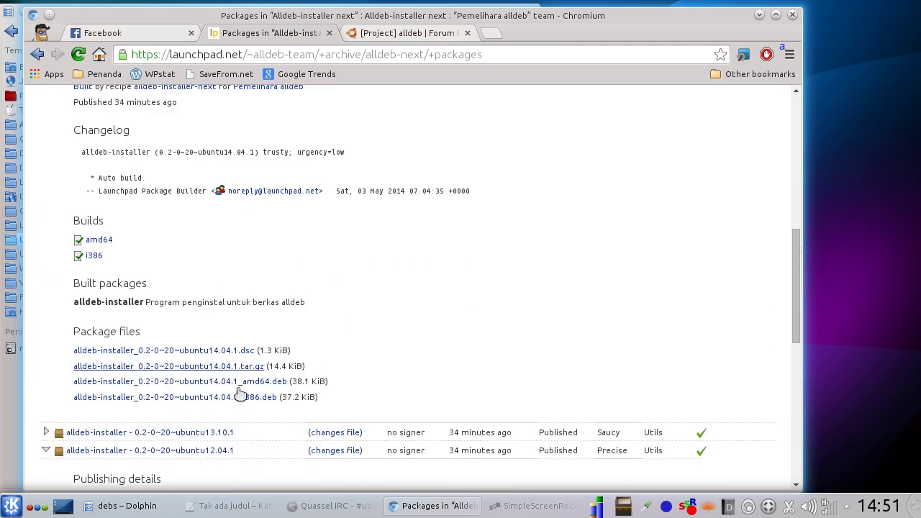
left_click(241, 395)
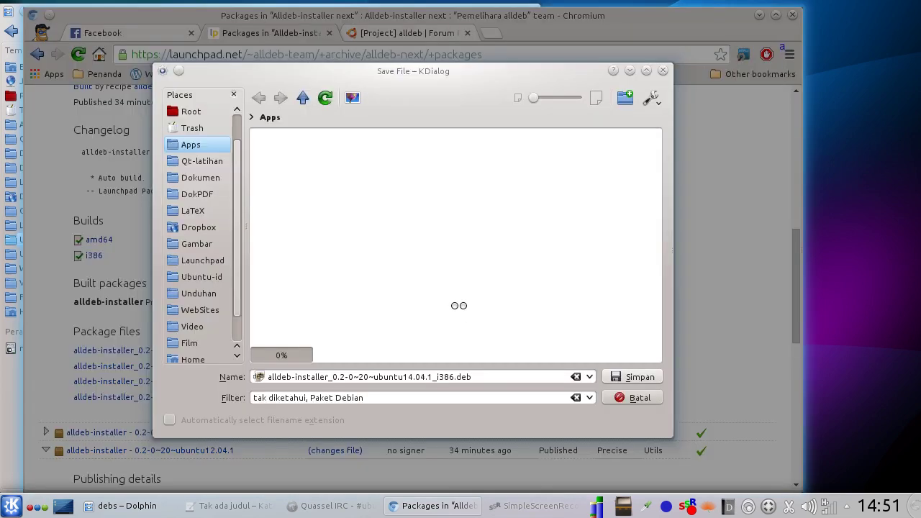
left_click(277, 164)
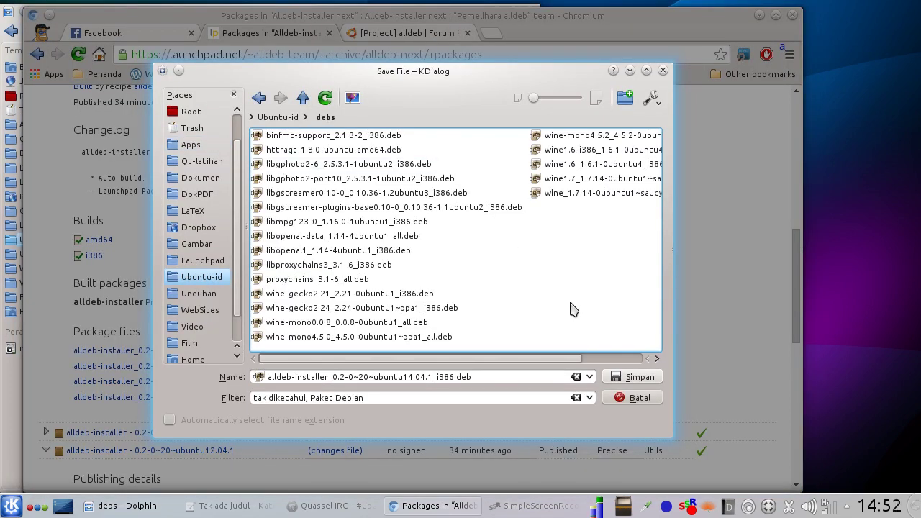
left_click(617, 377)
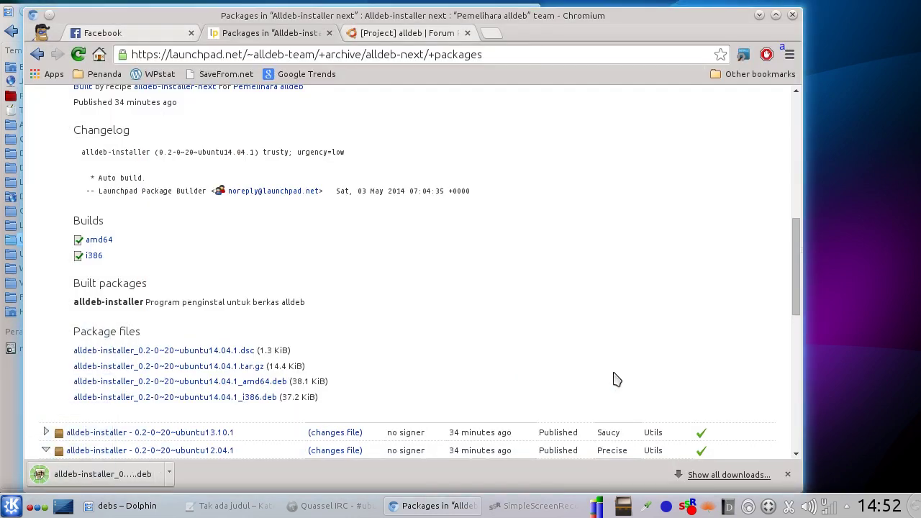
- Switch to Dolphin and open the downloaded alldeb-installer package from the debs folder with QApt Package Installer
left_click(39, 474)
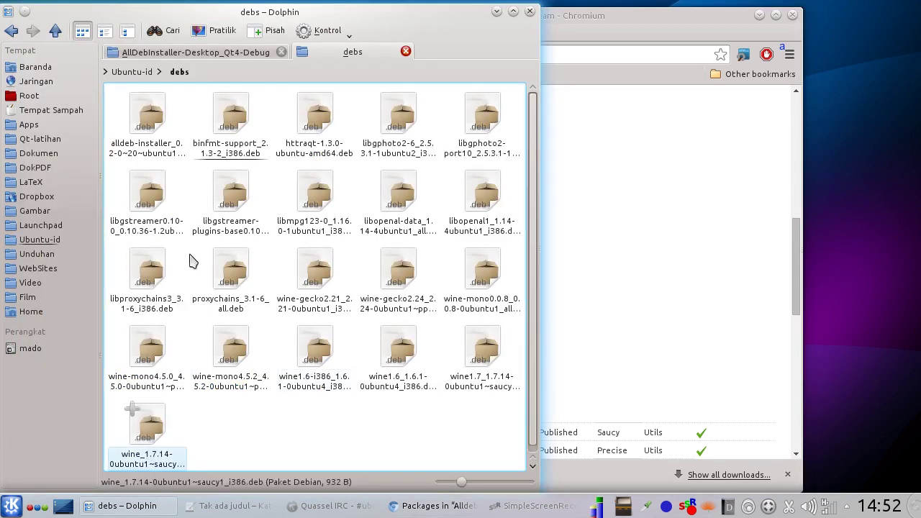
right_click(168, 159)
mouse_move(210, 258)
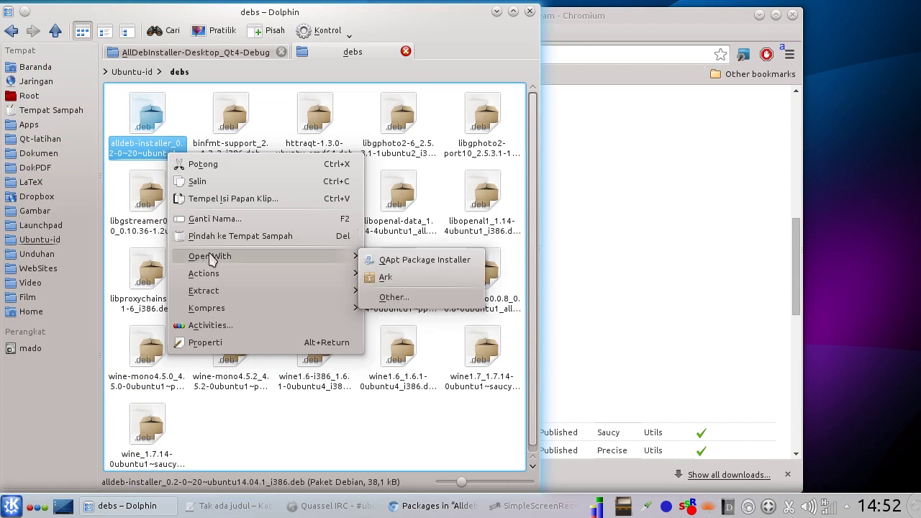
left_click(371, 261)
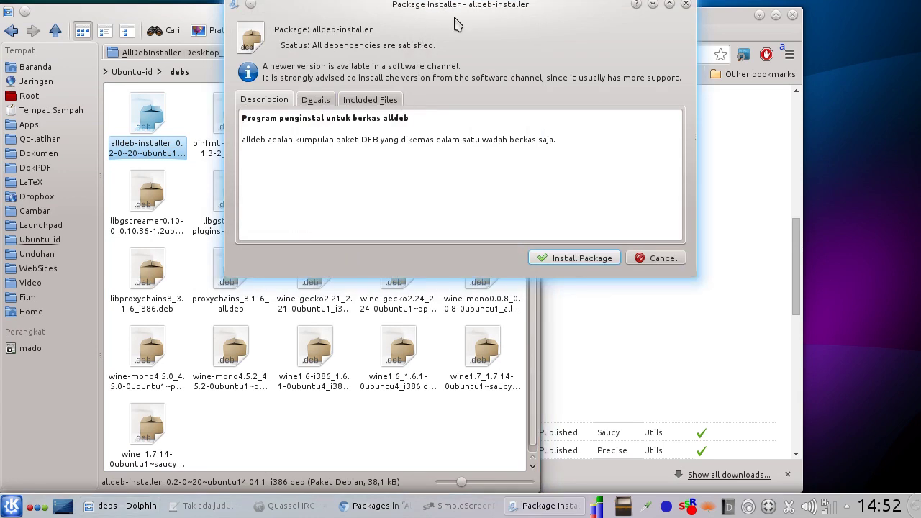
- Move the package installer window fully into view and review the package's details and its list of included files
left_click_drag(504, 7, 507, 49)
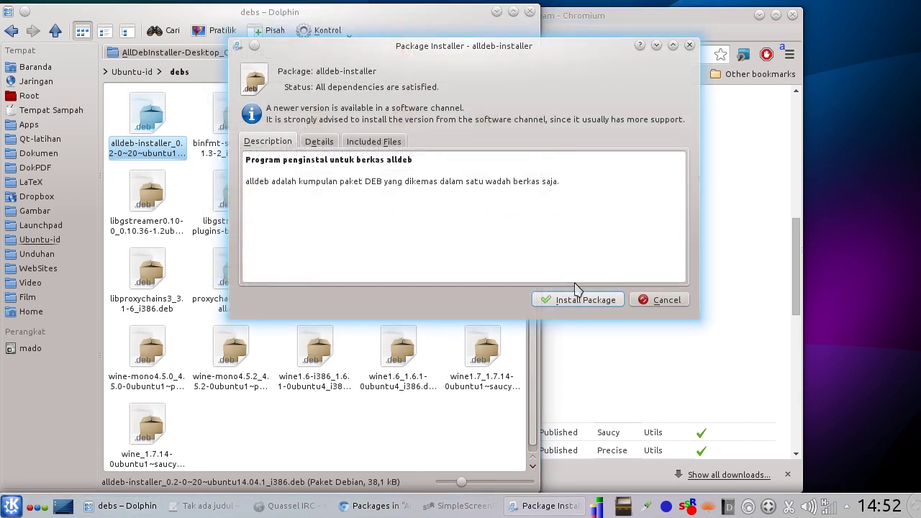
left_click(328, 143)
left_click(371, 143)
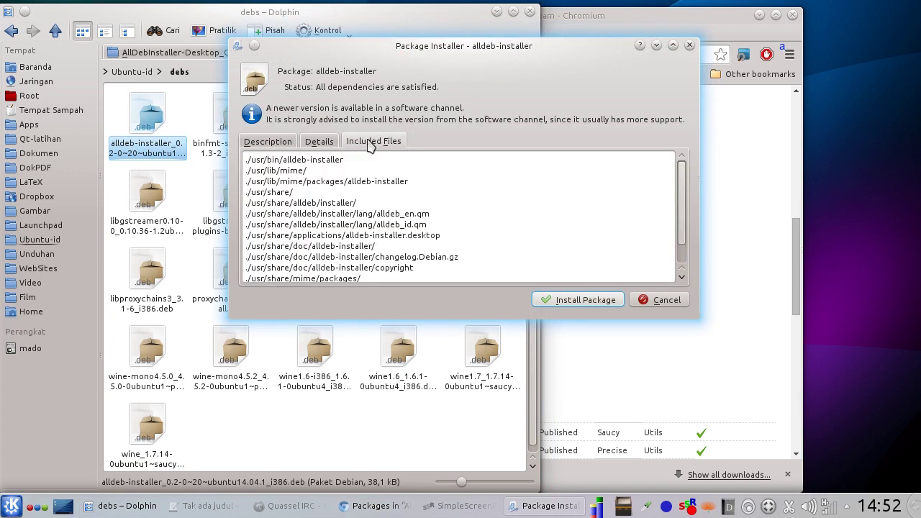
scroll(494, 224, "down", 2)
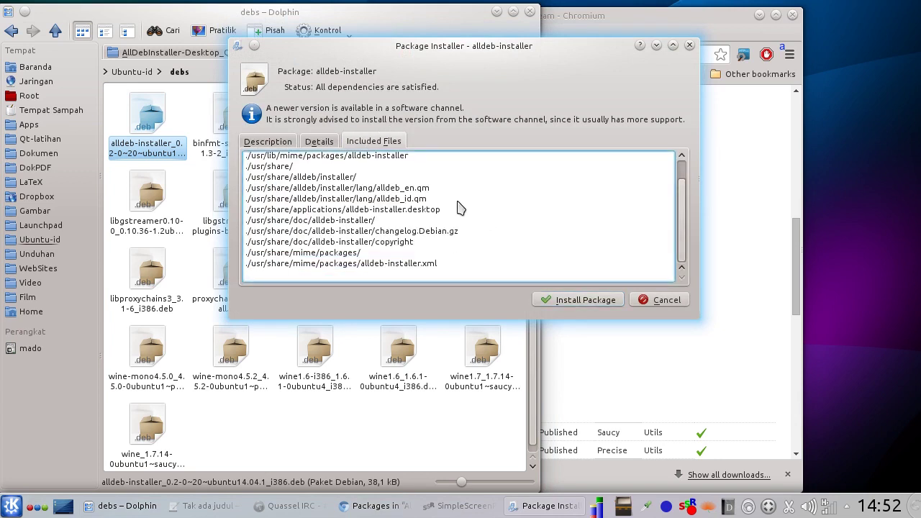
- Install the alldeb-installer package, authenticating with the account password, and close the installer when it is done
left_click(585, 302)
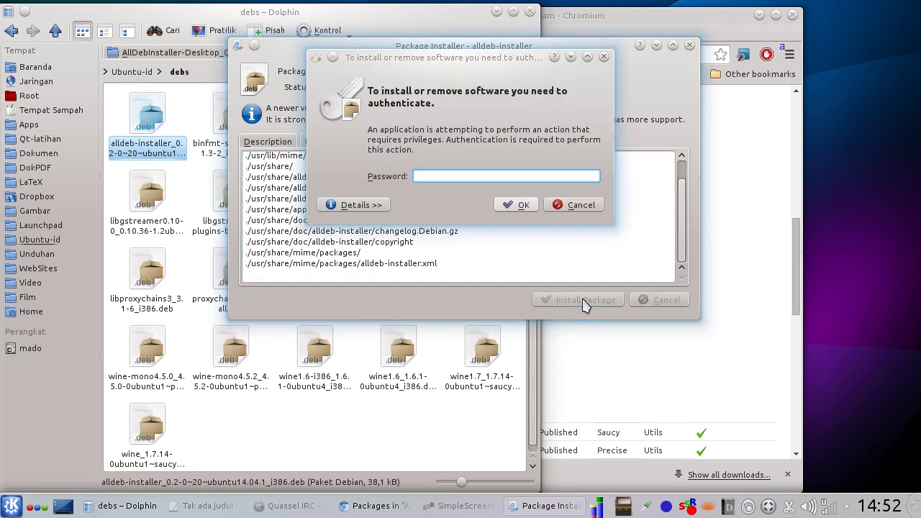
type("*")
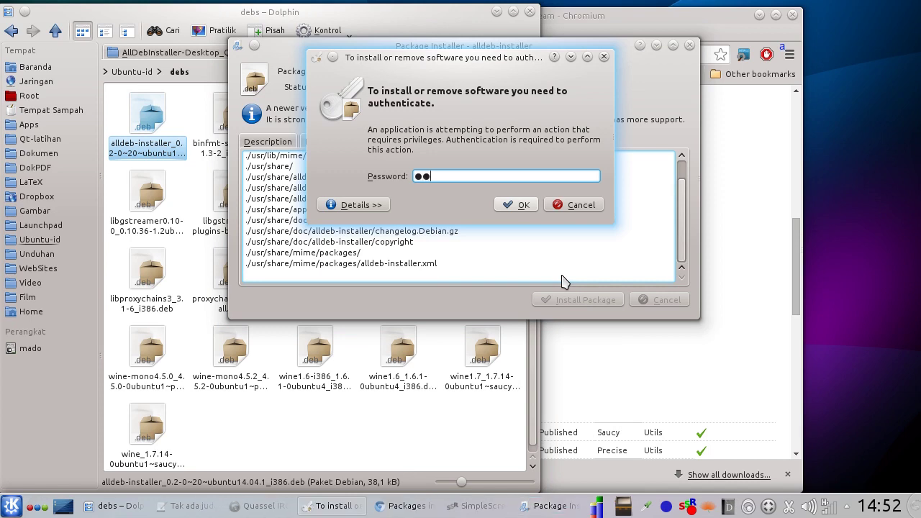
type("*****")
key("Return")
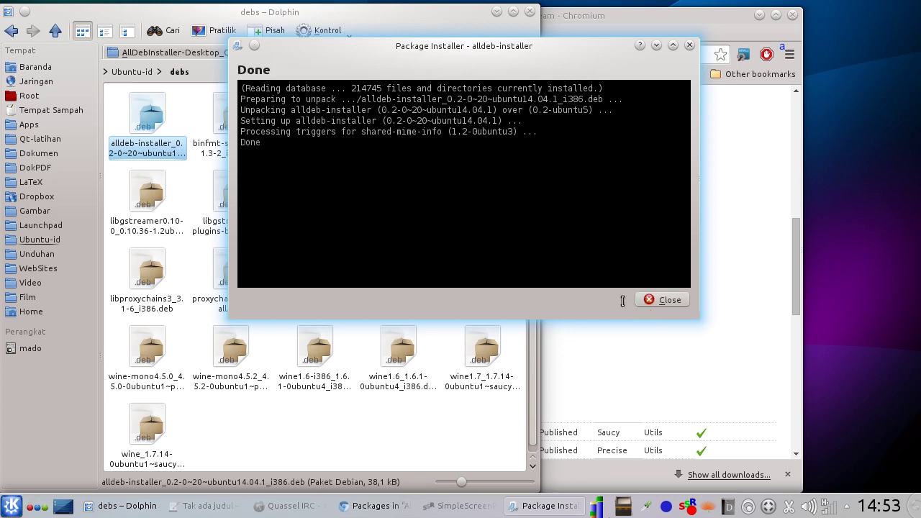
left_click(667, 300)
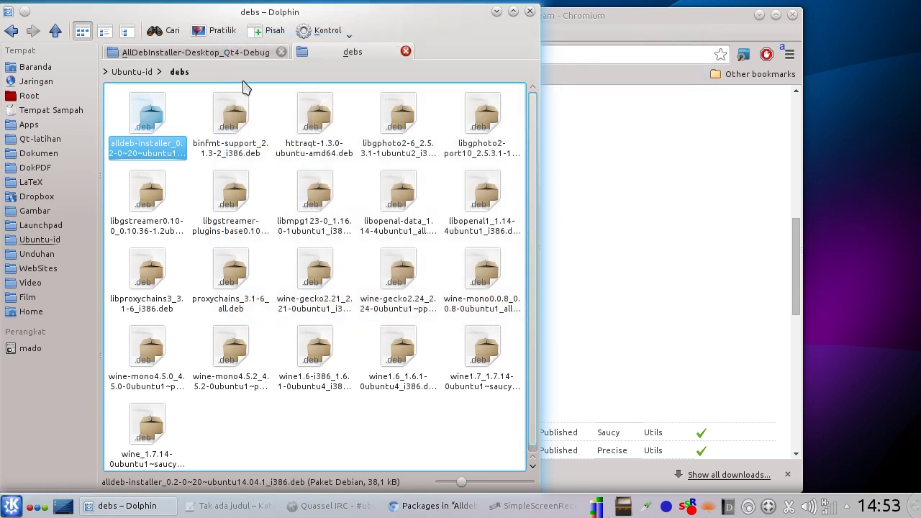
- Go to the paket folder inside Ubuntu-id's alldeb folder
left_click(160, 72)
left_click(168, 92)
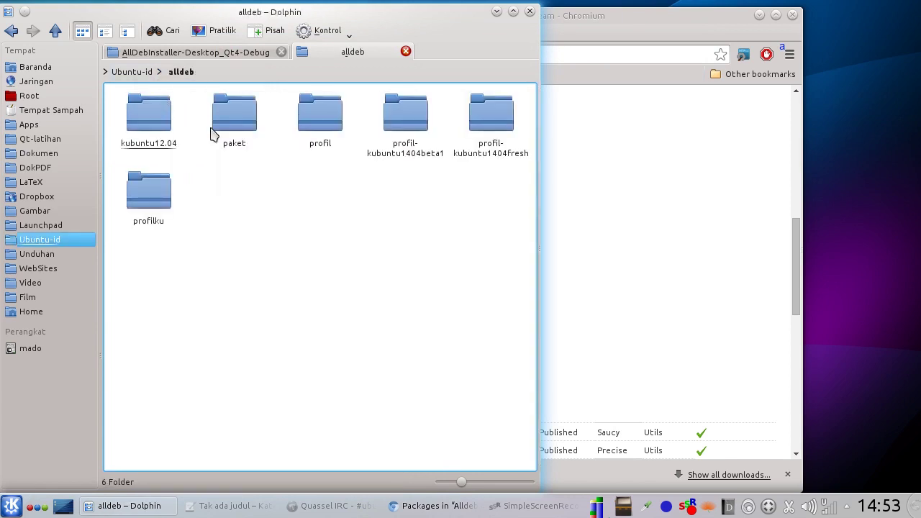
left_click(233, 134)
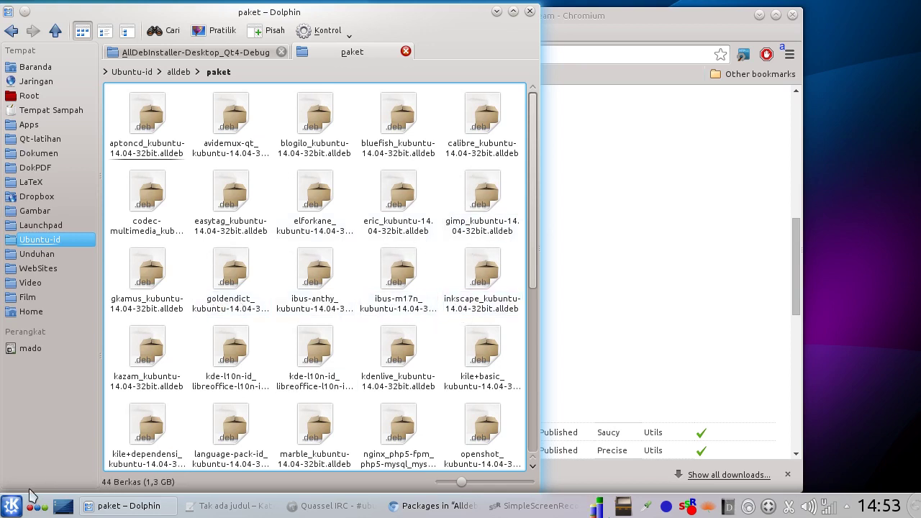
- Check which Multimedia applications are listed in the application launcher
left_click(10, 508)
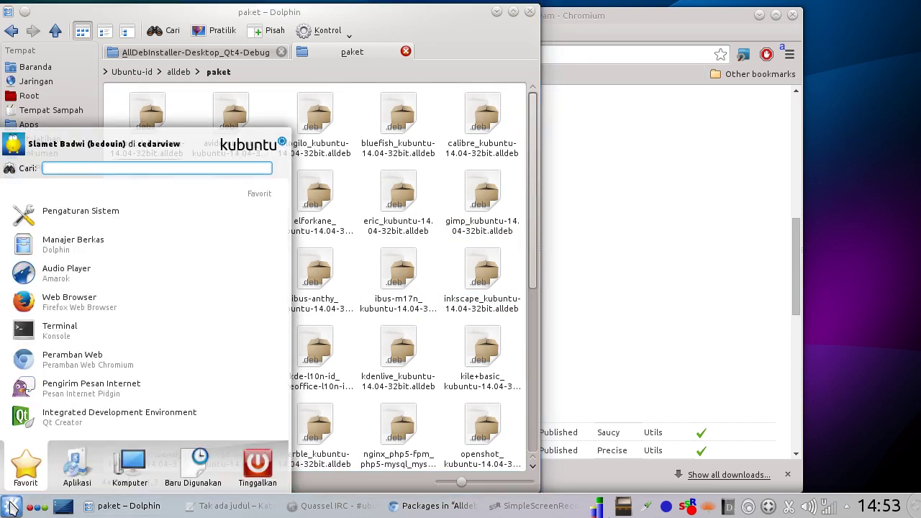
left_click(57, 479)
left_click(68, 300)
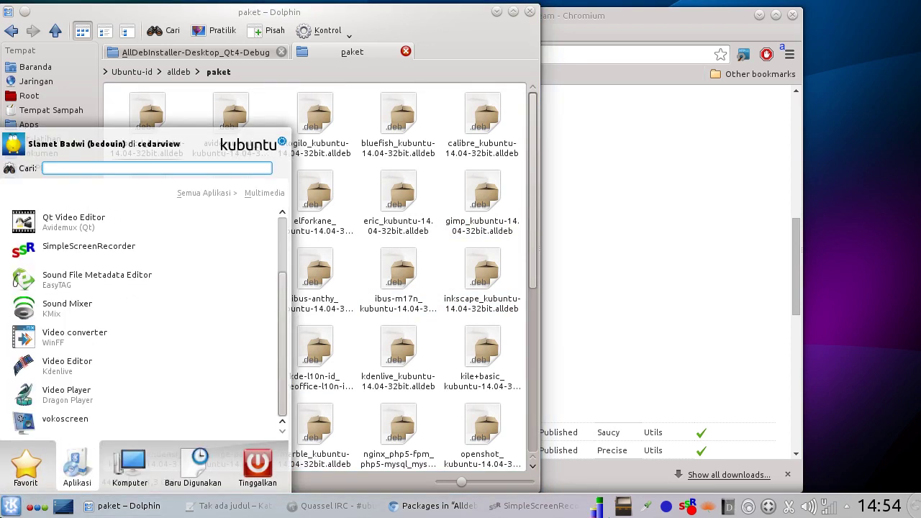
key("Escape")
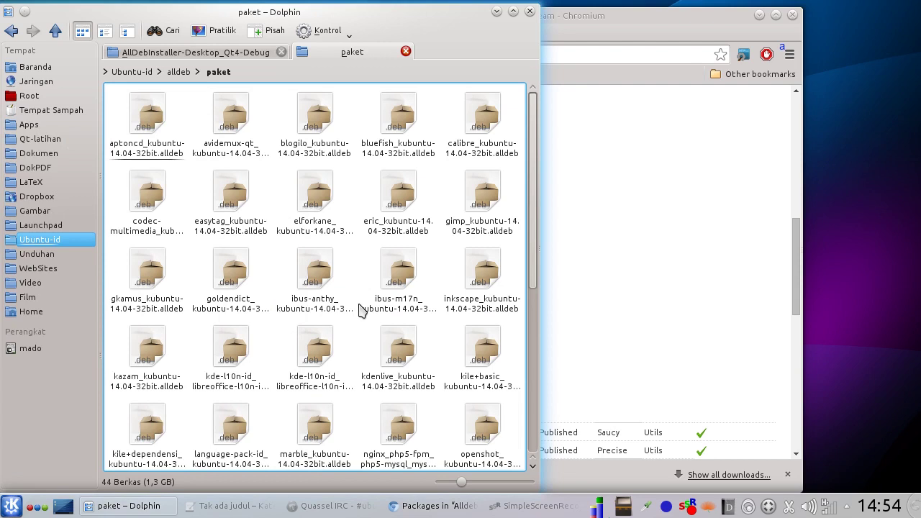
- Find openshot_kubuntu-14.04-32bit.alldeb in the paket folder and open it with AllDeb Installer
scroll(362, 308, "down", 4)
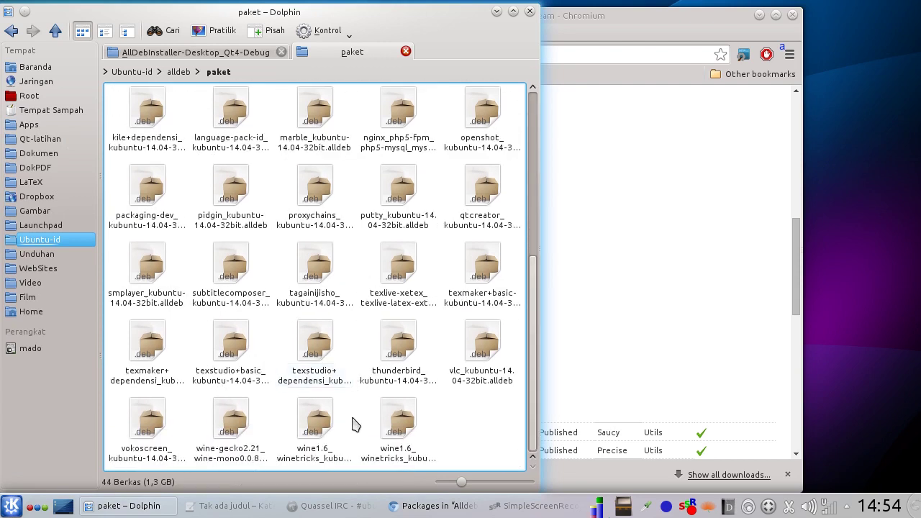
scroll(371, 301, "up", 2)
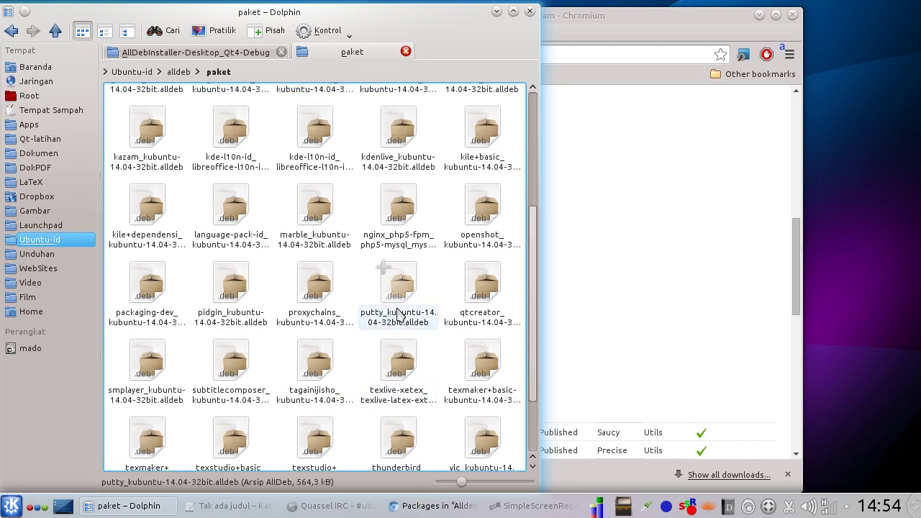
right_click(485, 234)
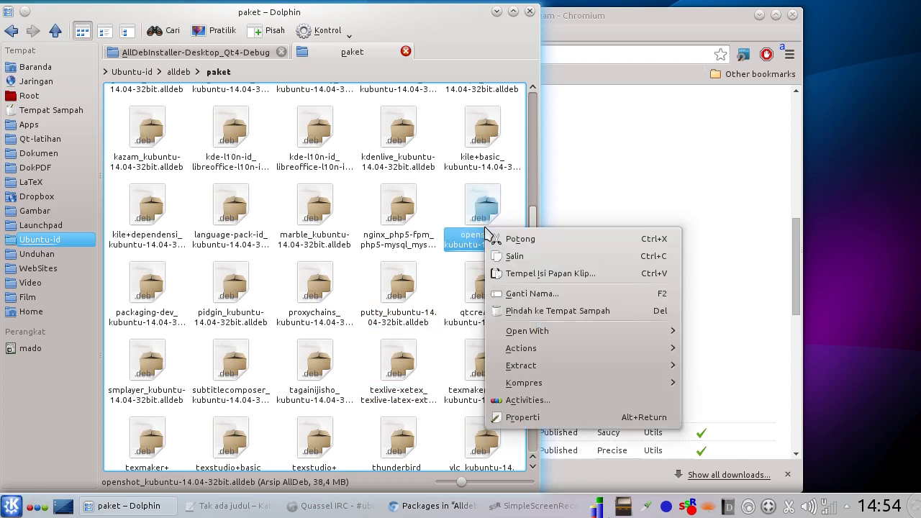
mouse_move(517, 333)
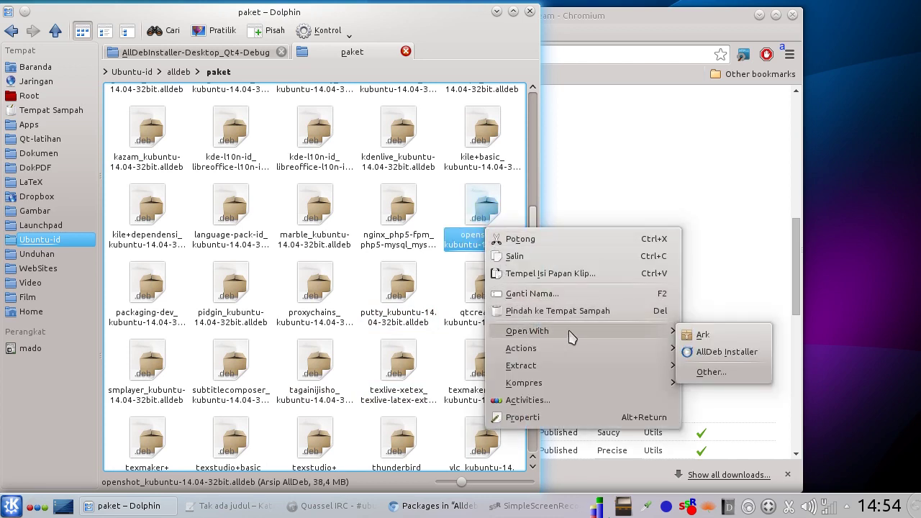
left_click(716, 353)
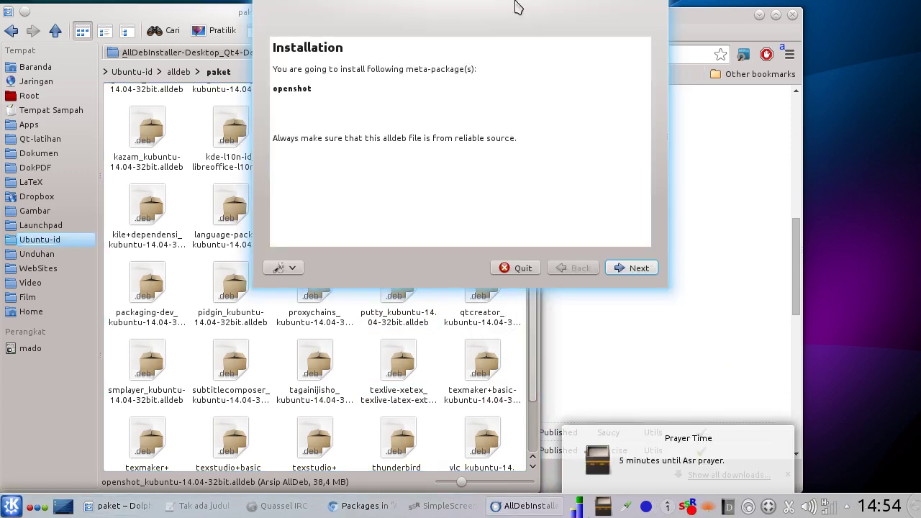
- Review the openshot meta-package and its full list of bundled dependencies, and proceed to the installation page
left_click_drag(452, 16, 400, 61)
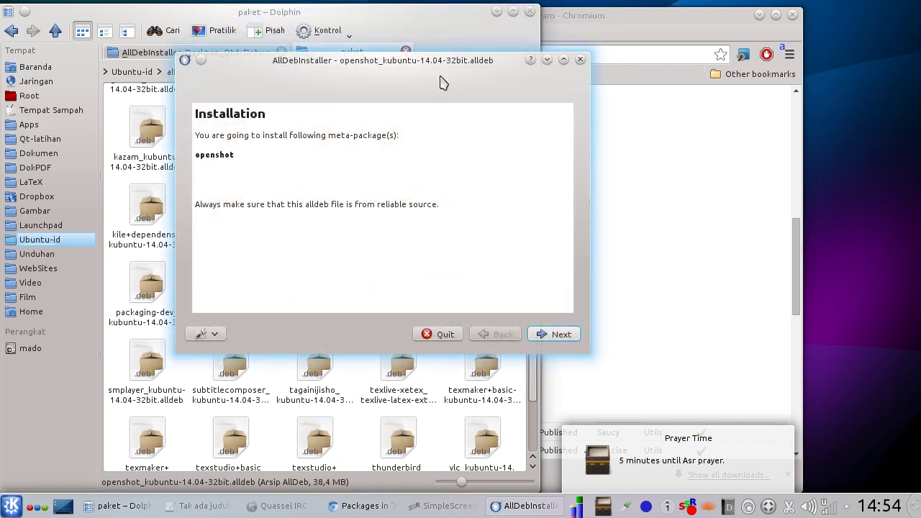
left_click(541, 335)
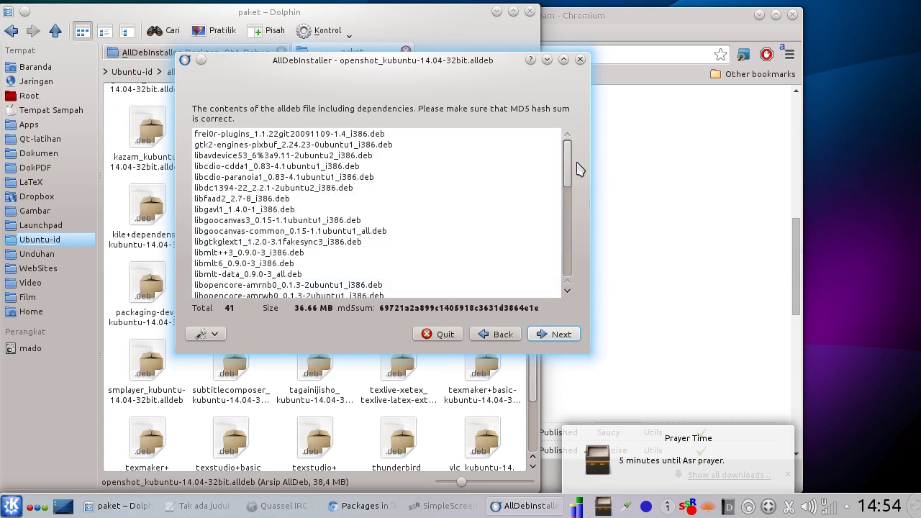
left_click_drag(572, 164, 571, 252)
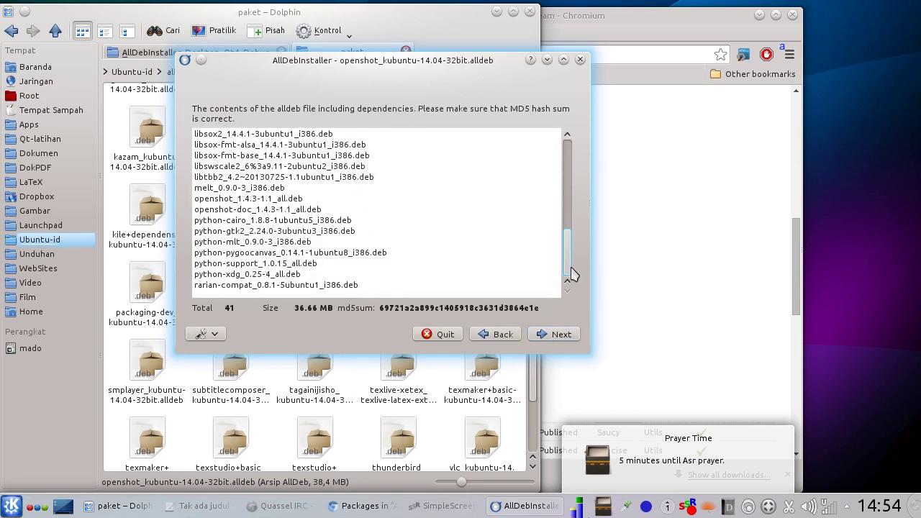
left_click(559, 334)
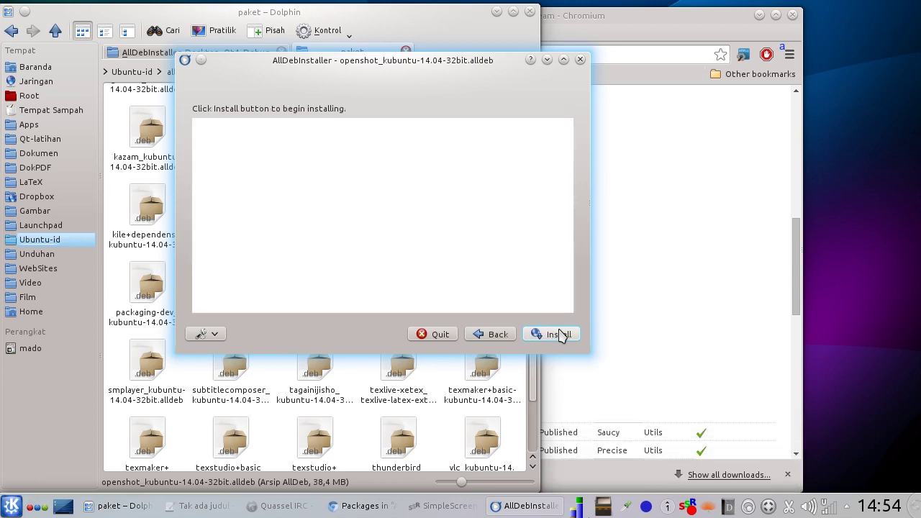
- Install the OpenShot bundle, entering the account password for each authentication request
left_click(559, 334)
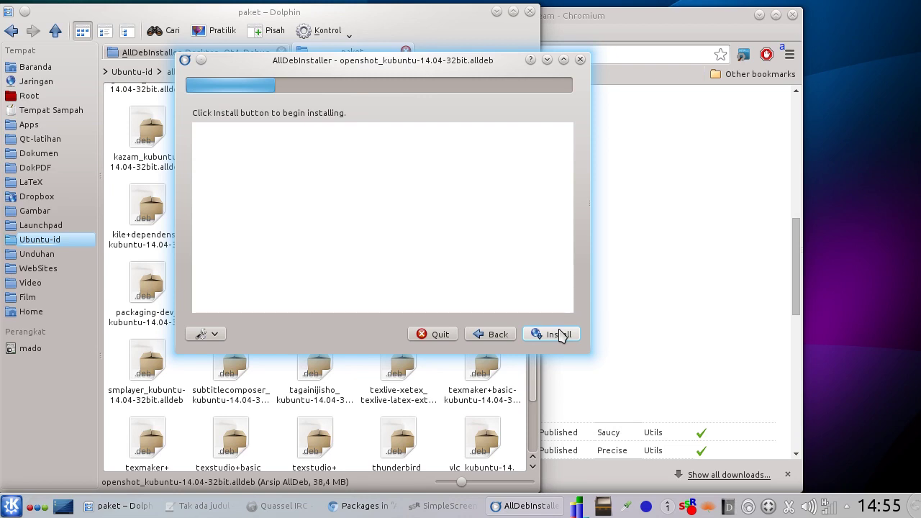
type("******")
key("Return")
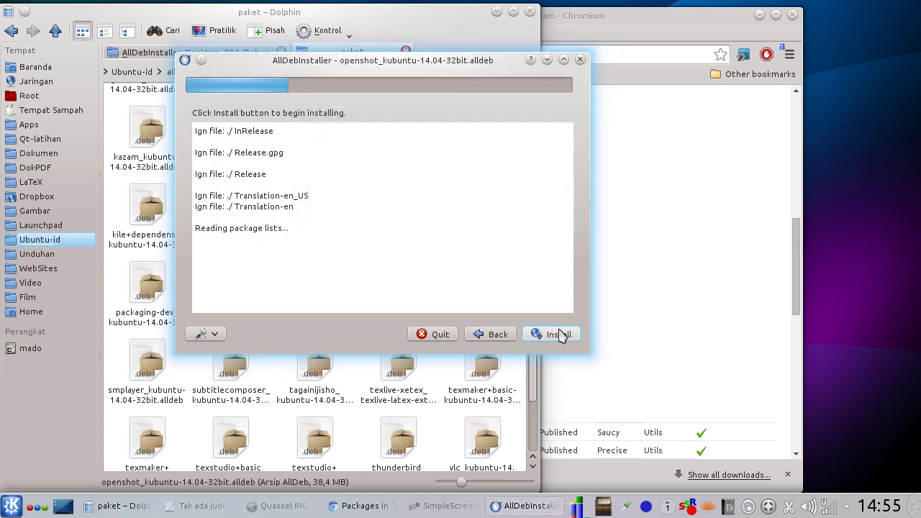
type("***")
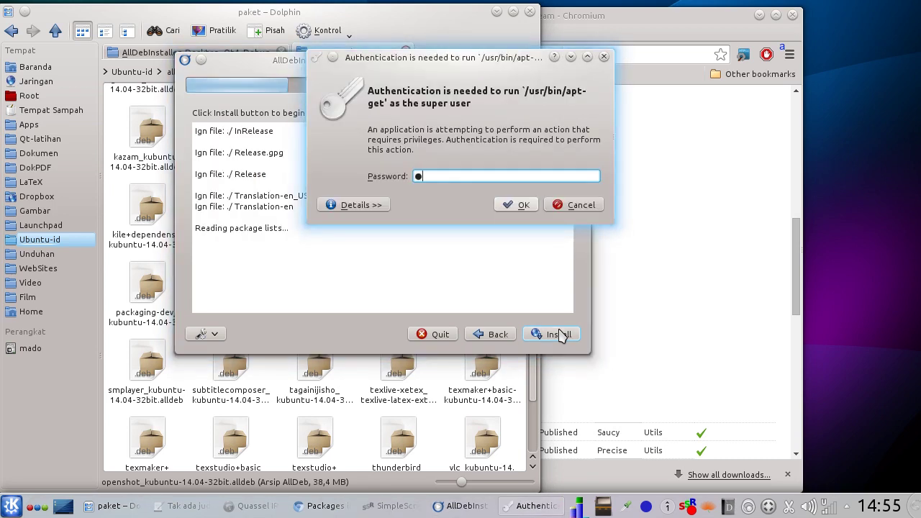
type("****")
key("Return")
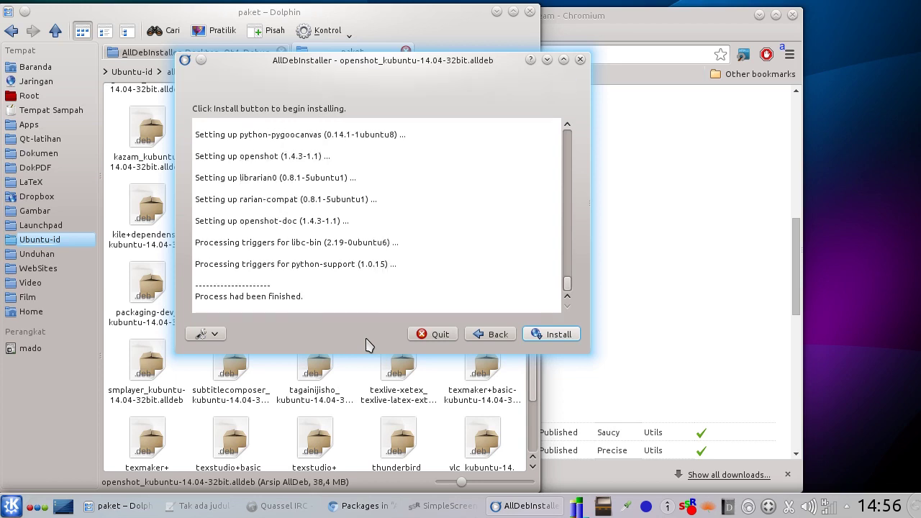
- Check the end of the installation log, quit AllDeb Installer and agree to remove its temporary files
triple_click(232, 296)
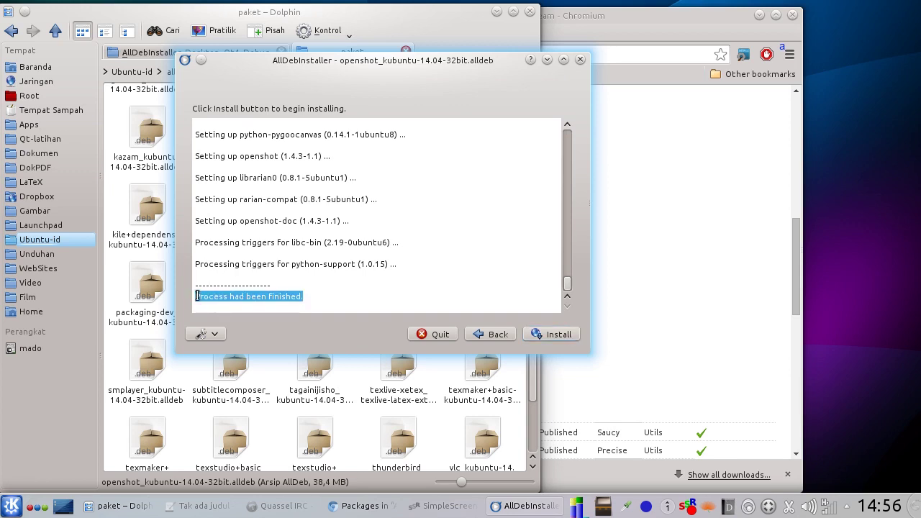
left_click(326, 296)
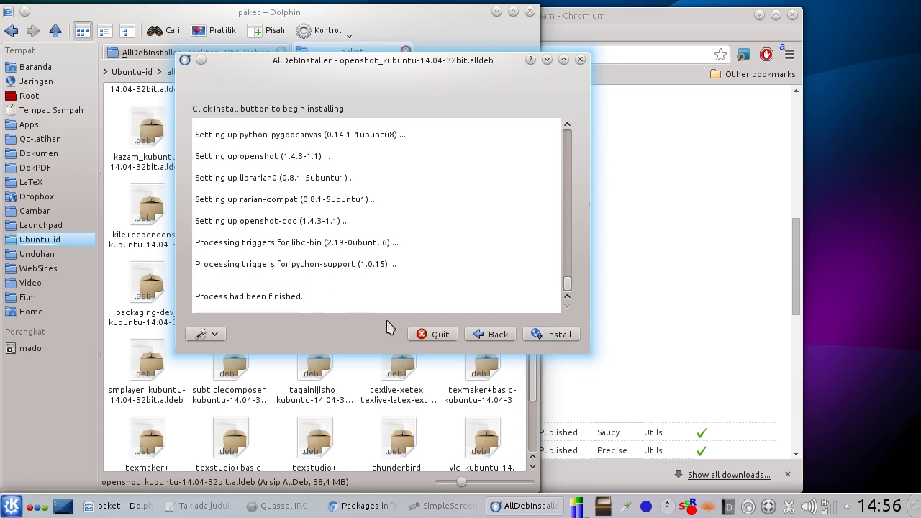
left_click(440, 336)
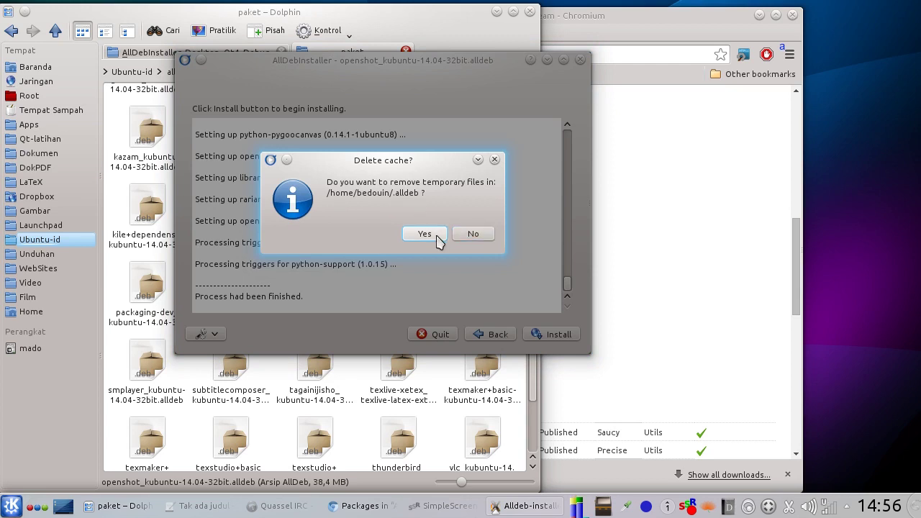
left_click(425, 233)
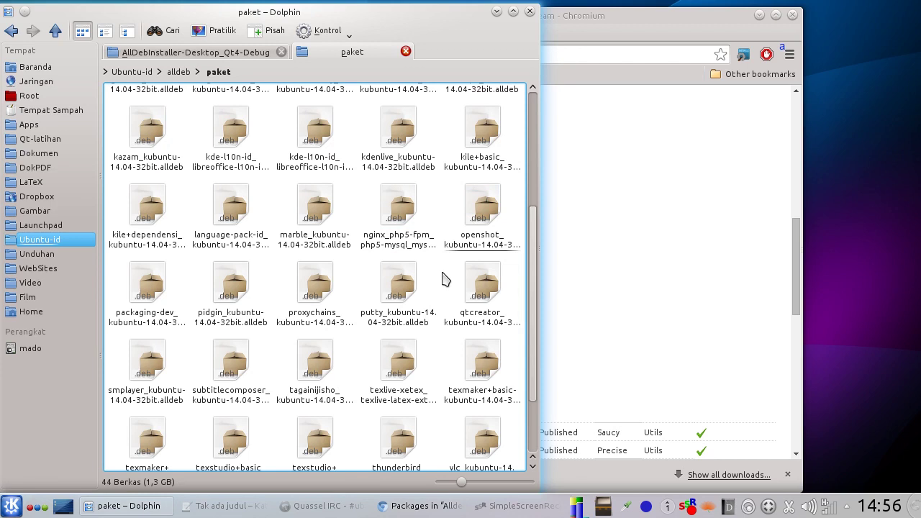
- Search the application launcher for openshot and clear the search
left_click(10, 508)
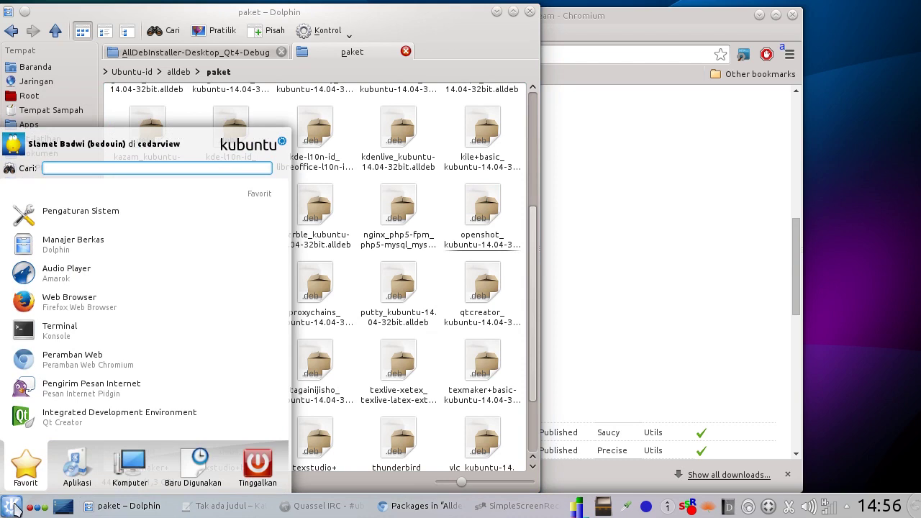
left_click(72, 471)
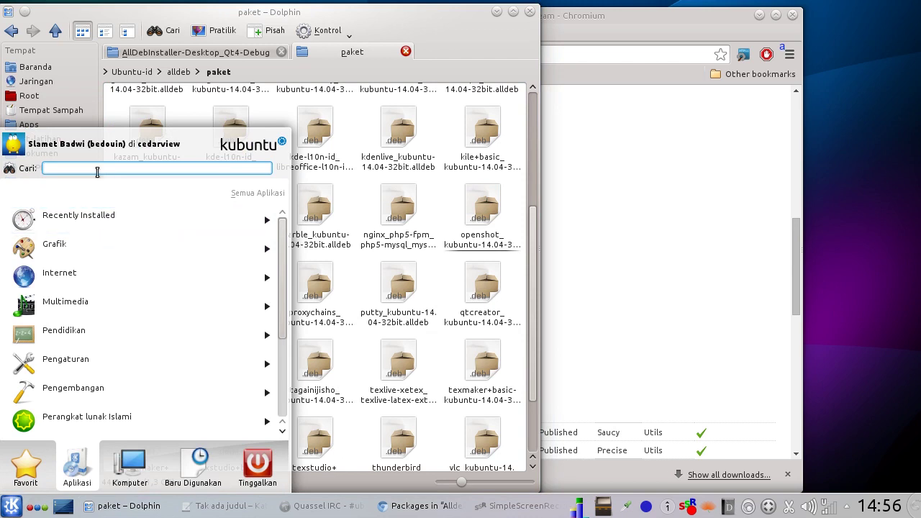
type("openshot")
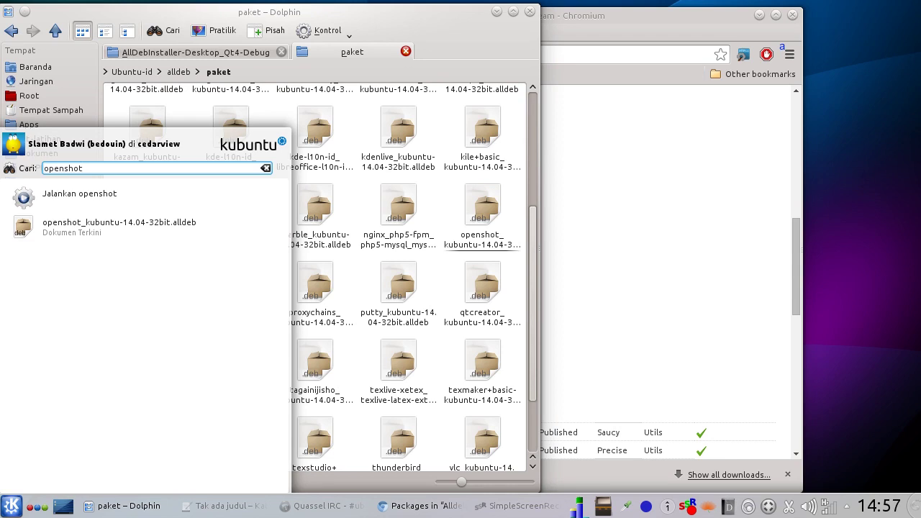
left_click(266, 168)
- Launch OpenShot Video Editor from the launcher's Multimedia applications and reposition its window slightly
left_click(68, 475)
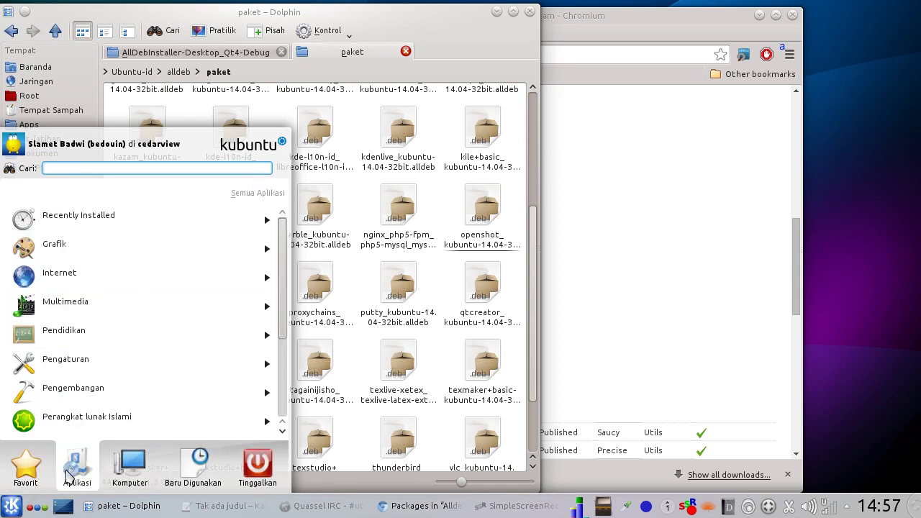
left_click(92, 315)
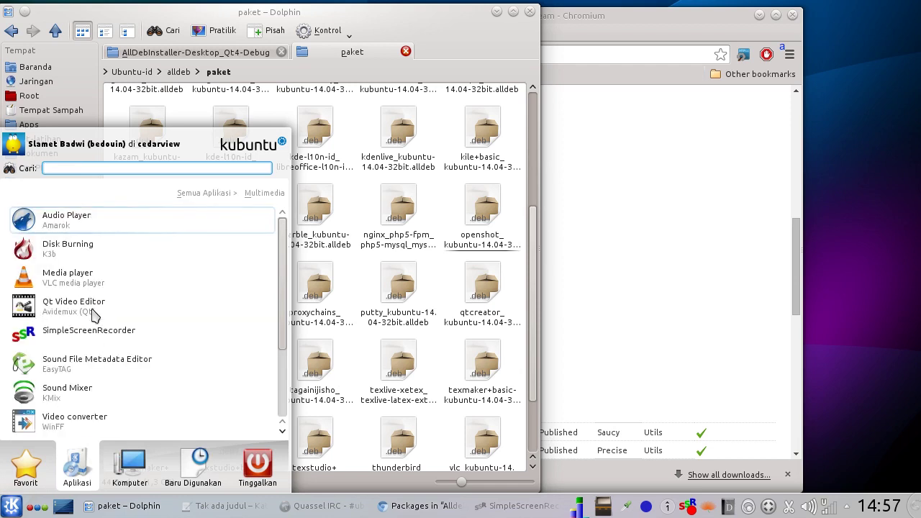
scroll(130, 313, "down", 3)
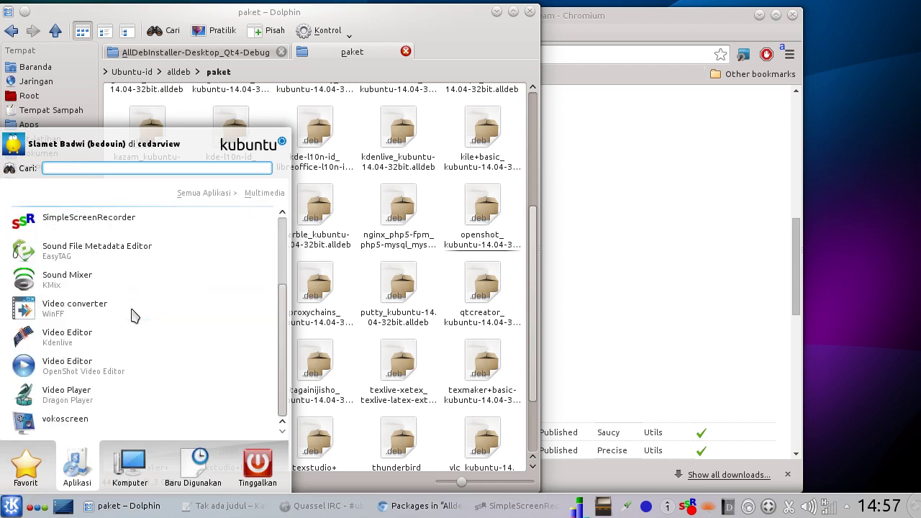
left_click(98, 373)
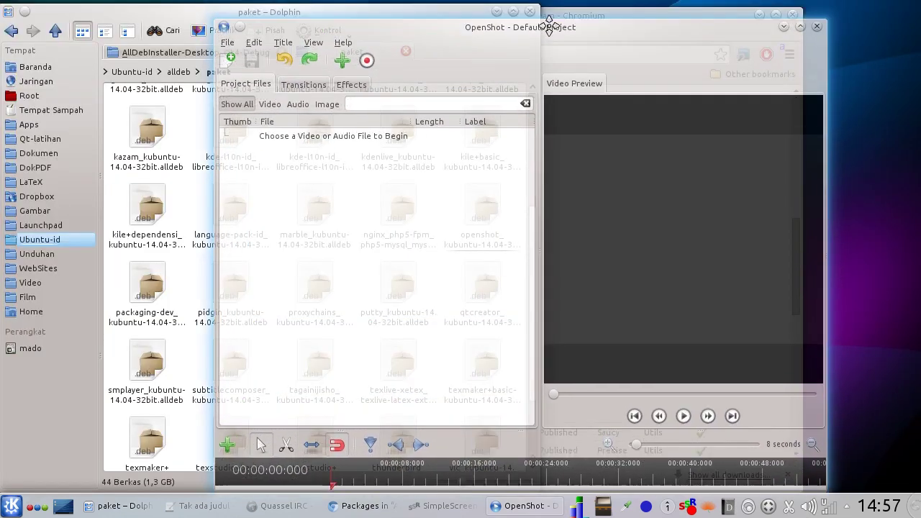
left_click_drag(552, 32, 552, 29)
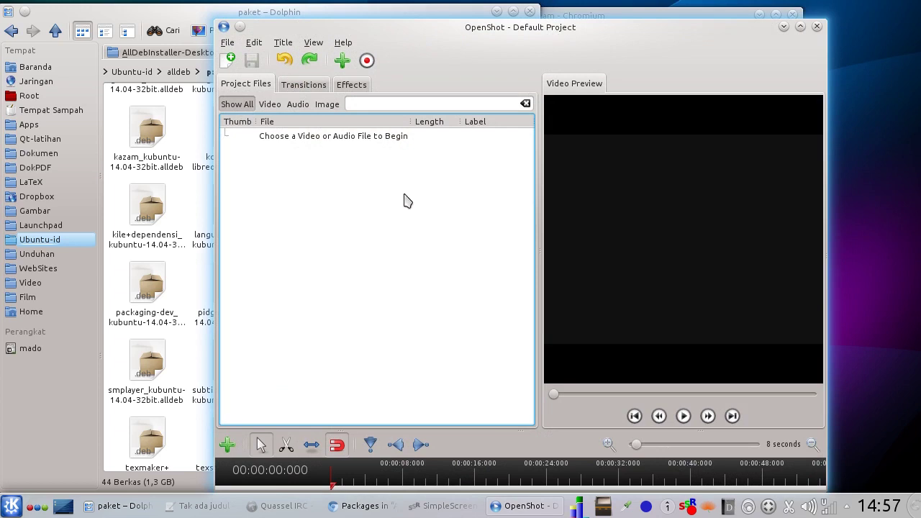